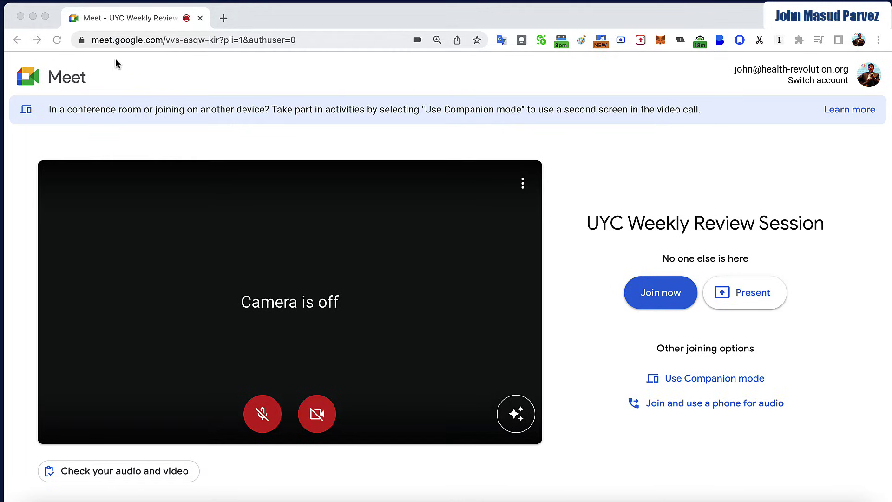
Review the camera, microphone and notification permissions granted to meet.google.com
left_click(81, 40)
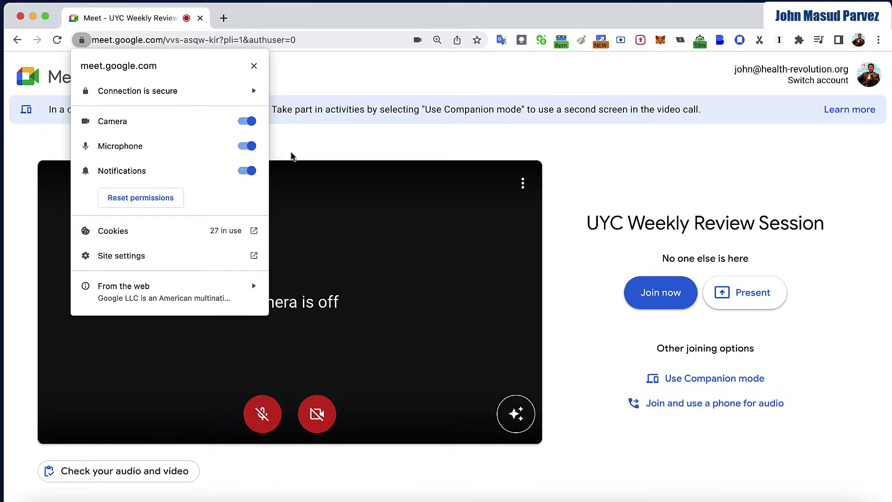
left_click(292, 155)
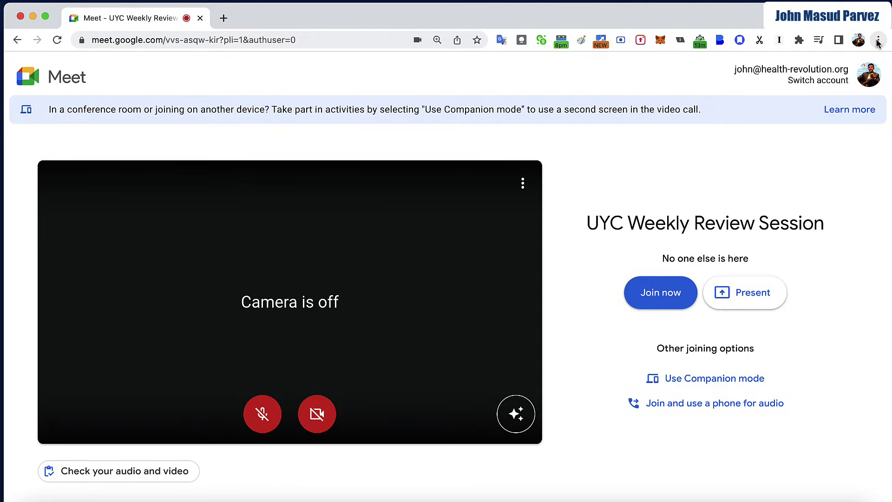
Search the browser settings for "mic" and examine which sites are allowed to use the microphone in the site settings
left_click(878, 40)
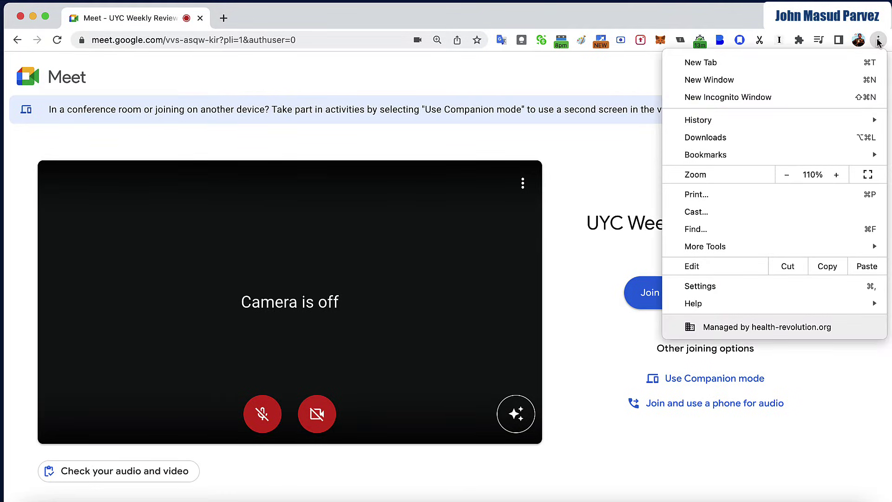
left_click(713, 293)
left_click(312, 76)
type("mic")
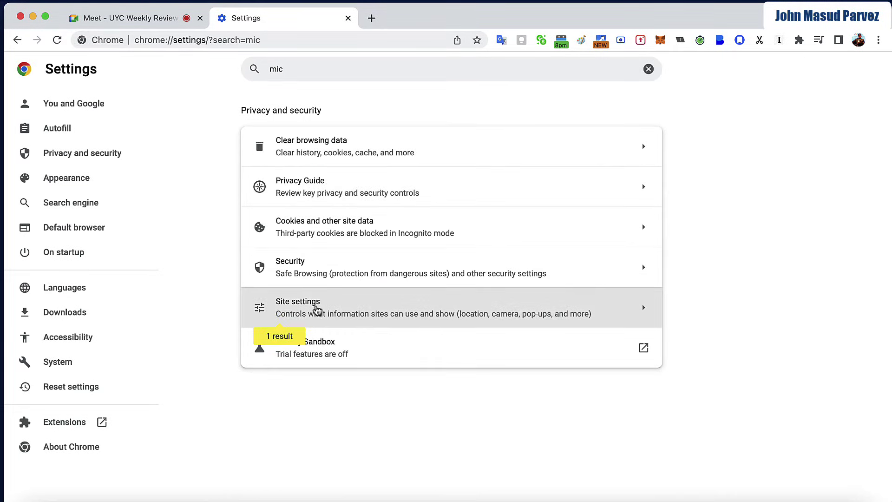
left_click(315, 310)
scroll(324, 288, "down", 8)
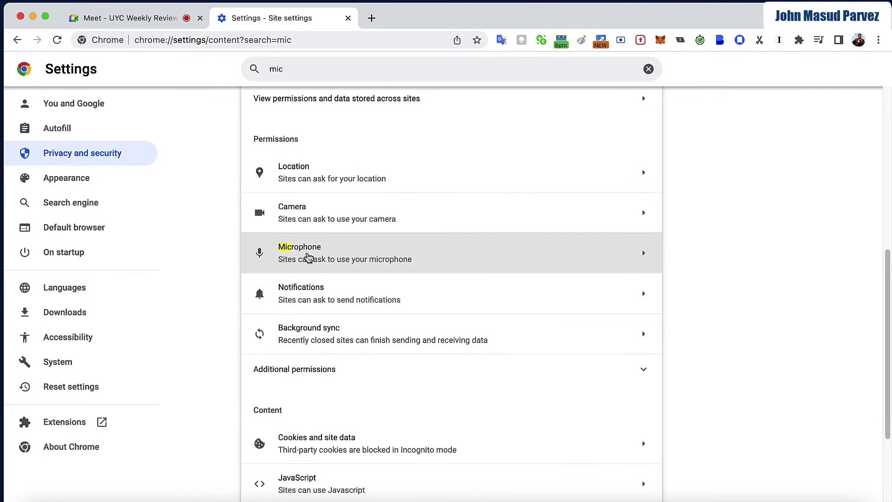
left_click(297, 255)
scroll(303, 250, "down", 5)
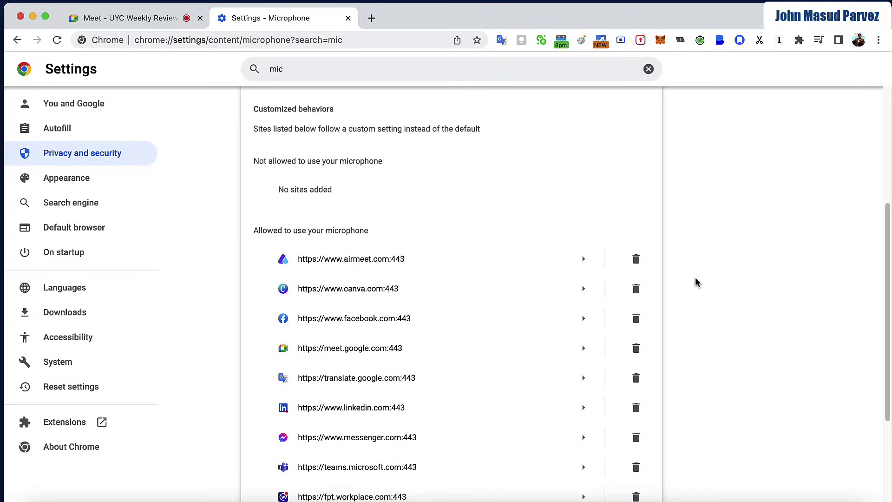
Raise the computer's volume, and mute and unmute its sound
key("XF86AudioRaiseVolume")
key("XF86AudioMute")
key("XF86AudioMute")
Open YouTube in a new tab, start the video "Choose The Best YouTube Channel Name and Handle With These Tips" and pause it
left_click(371, 20)
type("you")
key("Return")
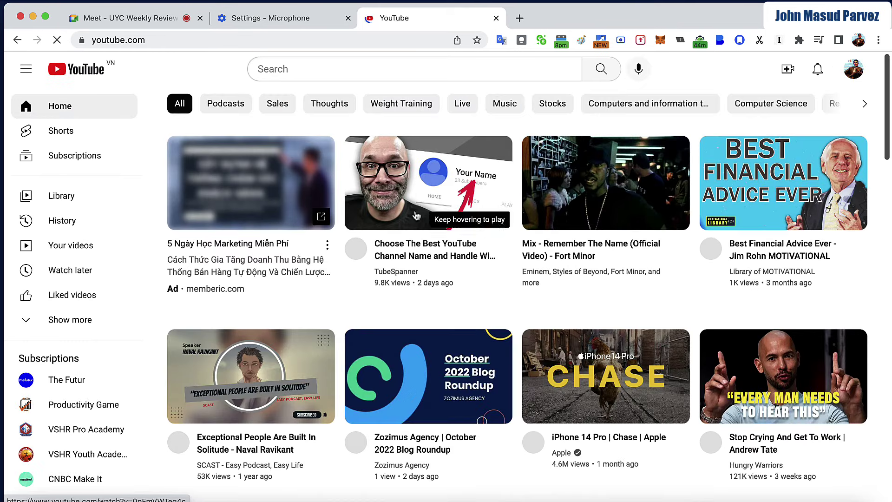
left_click(407, 255)
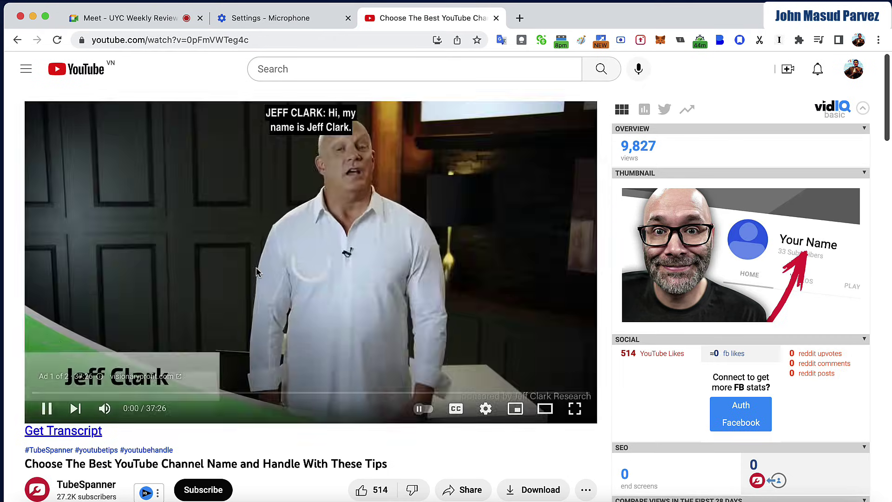
left_click(255, 271)
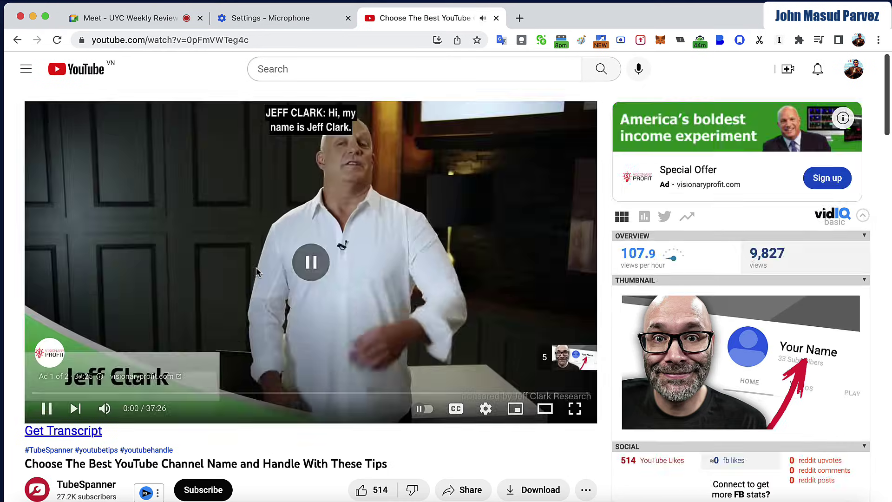
Turn the video player's volume down to zero and bring it back up to full
scroll(97, 248, "down", 5)
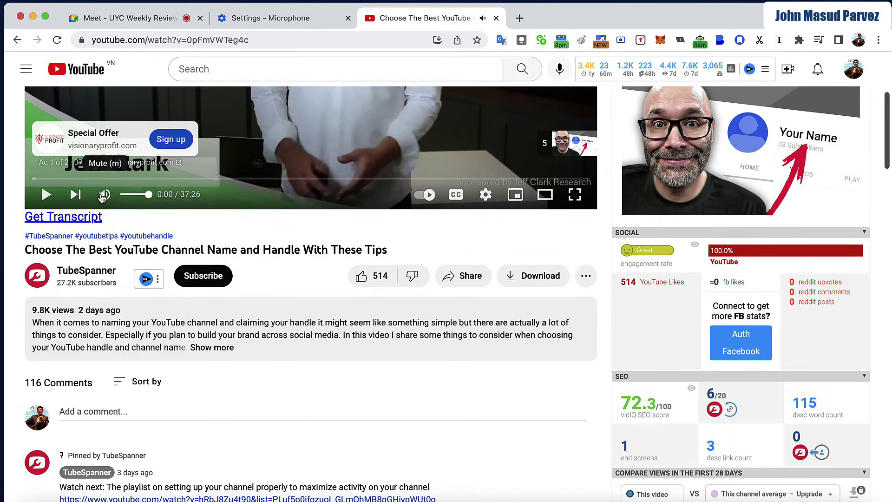
left_click_drag(148, 195, 124, 198)
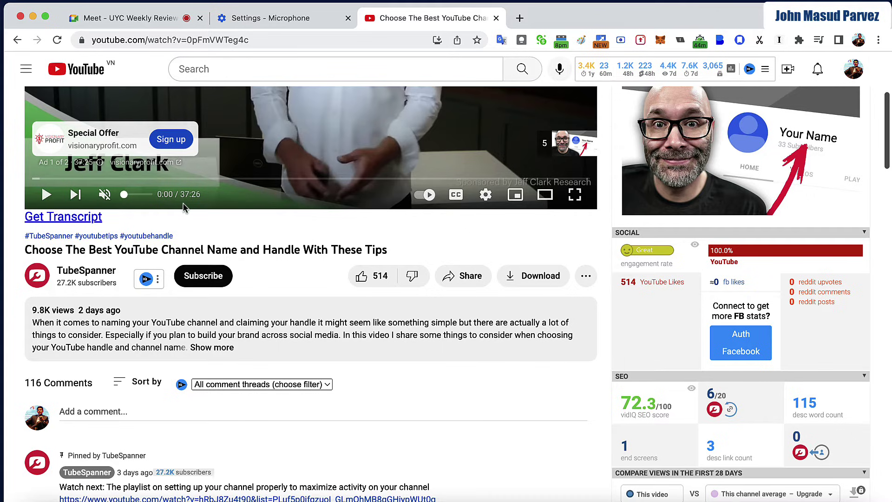
left_click_drag(124, 195, 142, 195)
scroll(149, 232, "up", 3)
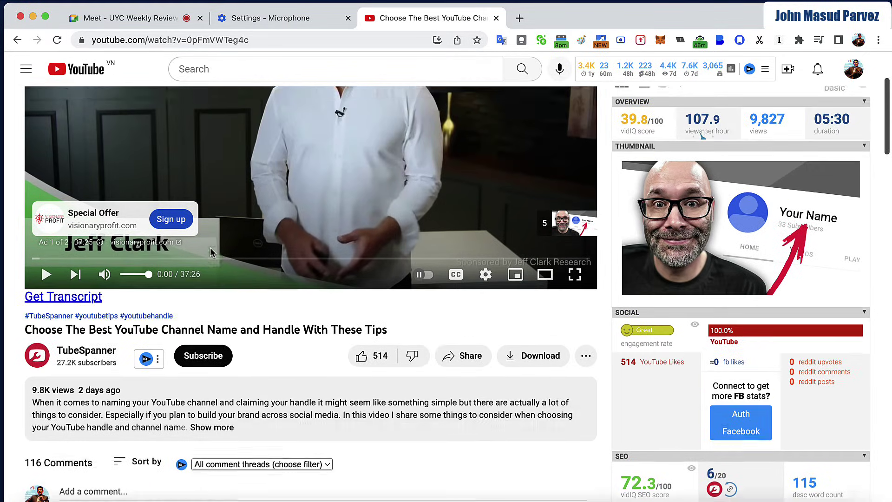
scroll(148, 247, "up", 4)
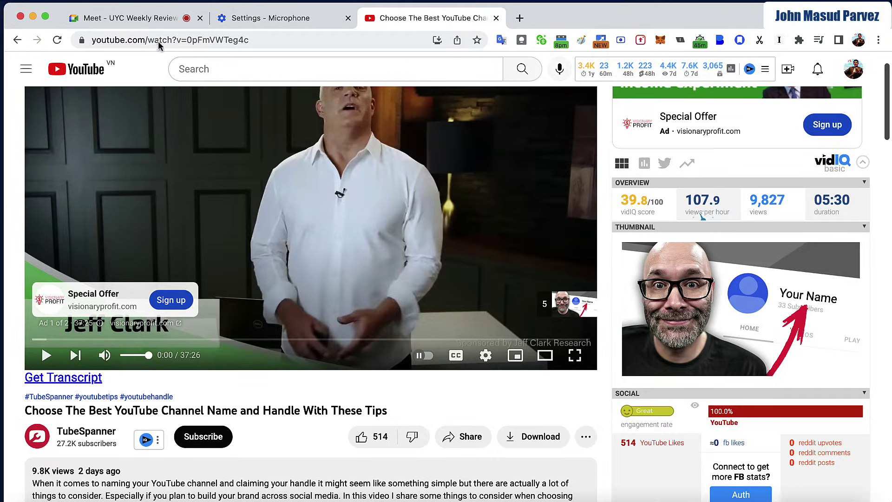
Return to the Meet page, search the Mac's System Preferences for "mic" and open the Sound settings
left_click(142, 19)
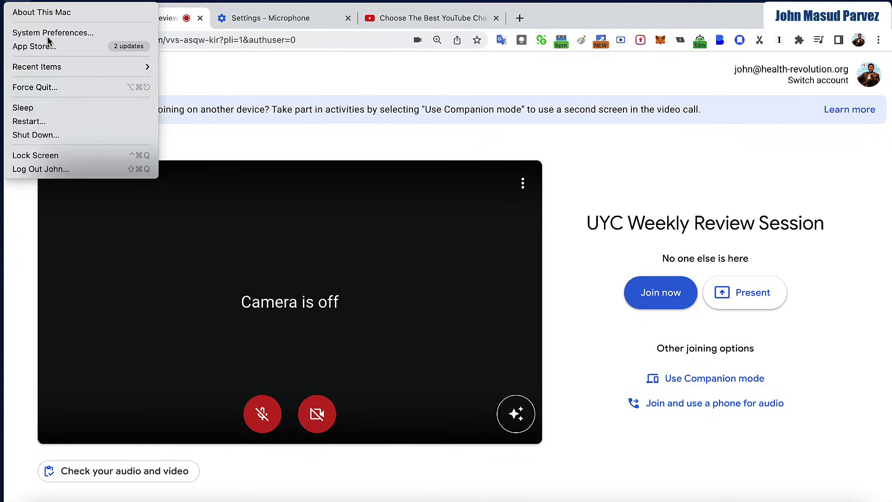
left_click(43, 29)
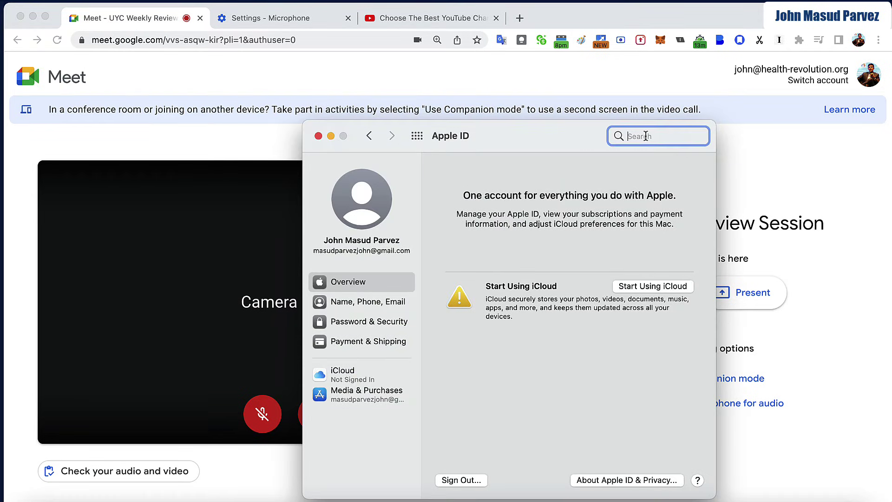
type("mic")
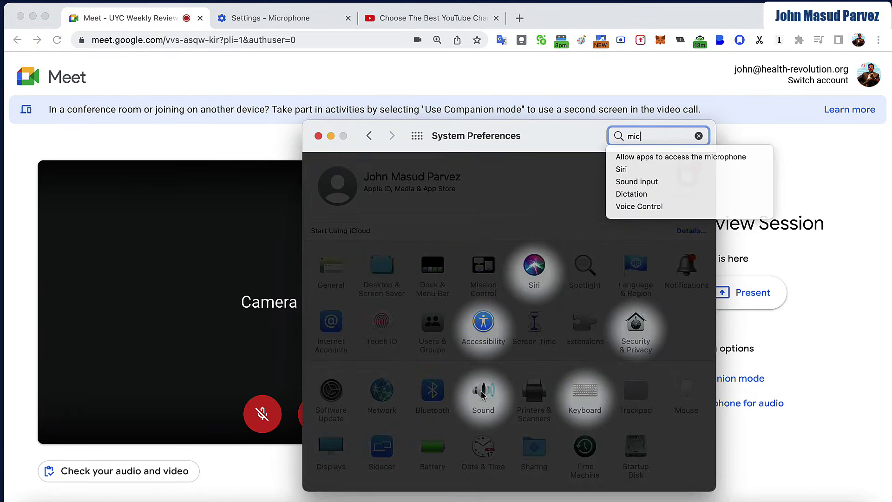
left_click(478, 391)
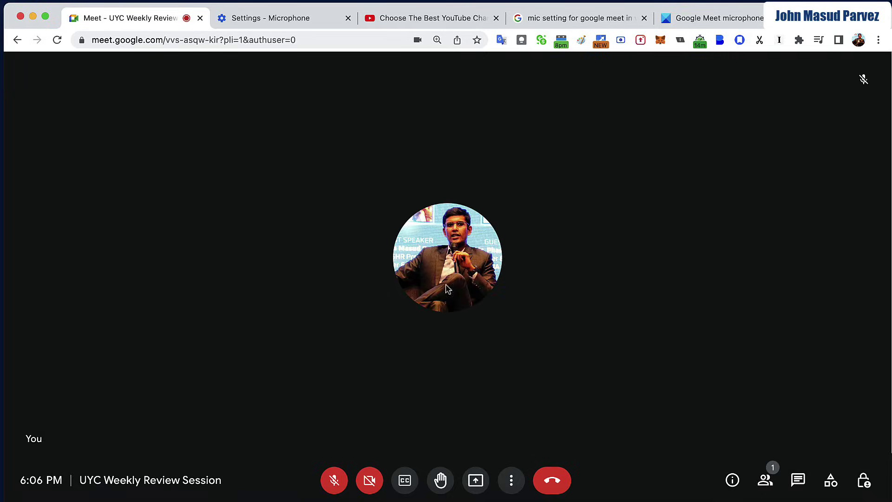
Check the camera, microphone, notification and sound permissions for meet.google.com during the call
left_click(82, 40)
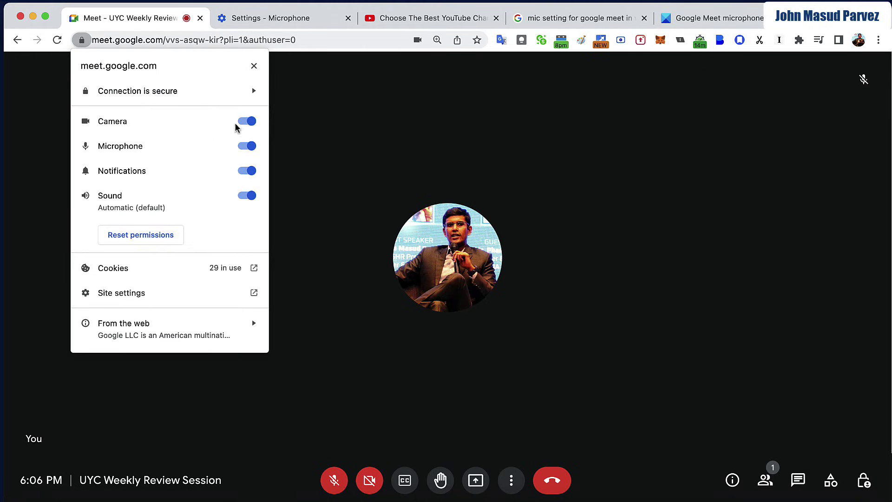
left_click(338, 299)
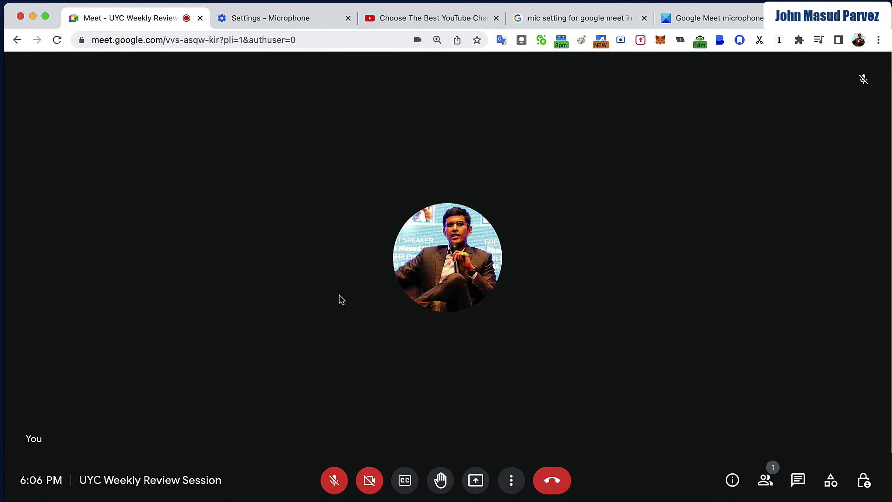
Set the call's microphone to Default - MacBook Pro Microphone (Built-in) in the Meet audio settings
left_click(512, 480)
left_click(559, 447)
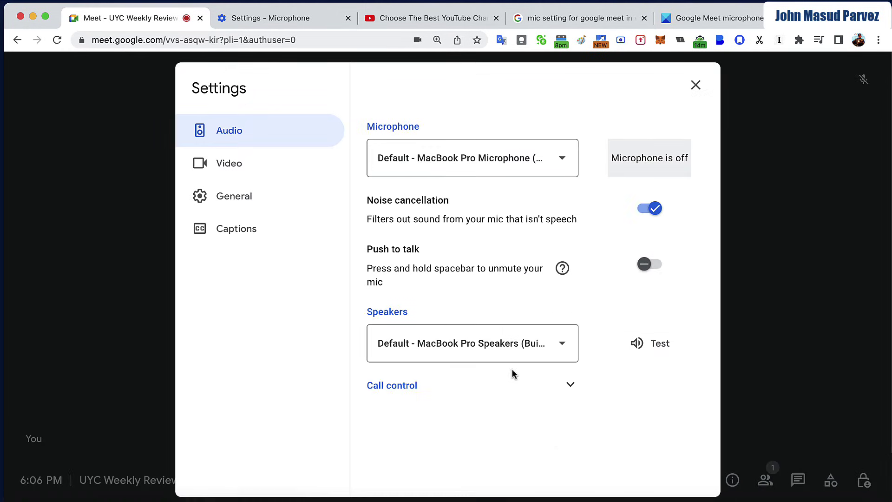
left_click(233, 132)
left_click(550, 166)
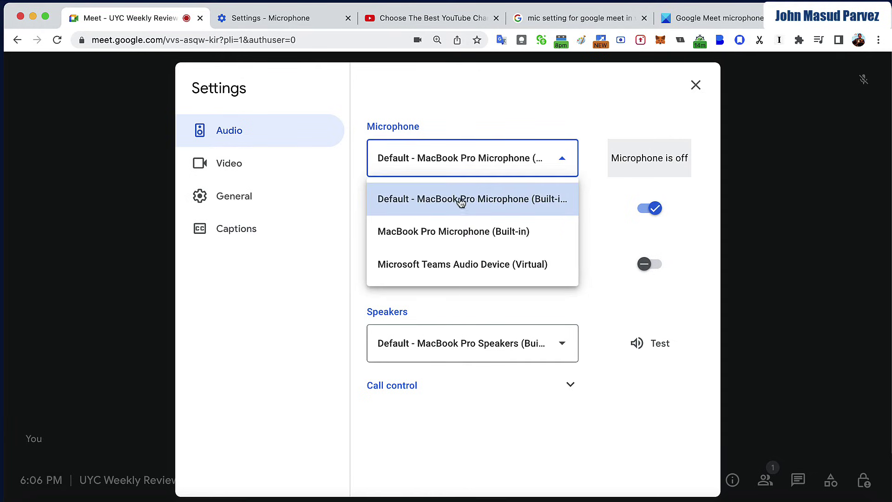
left_click(495, 203)
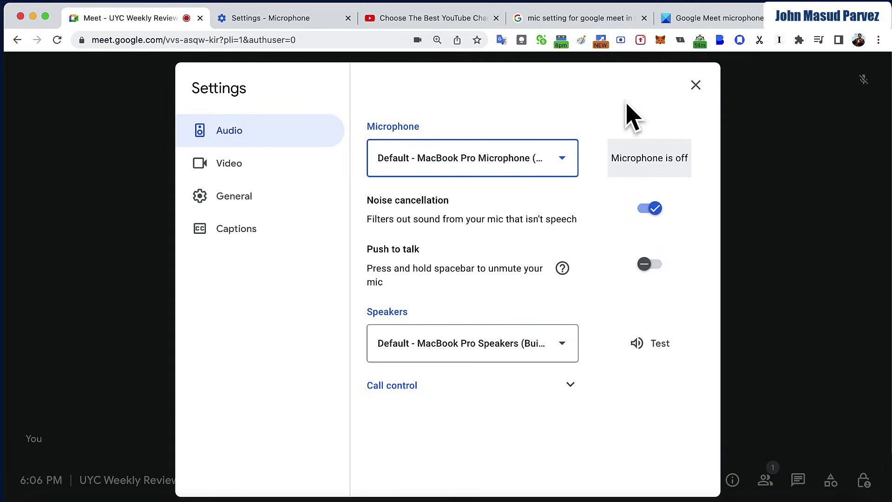
left_click(696, 85)
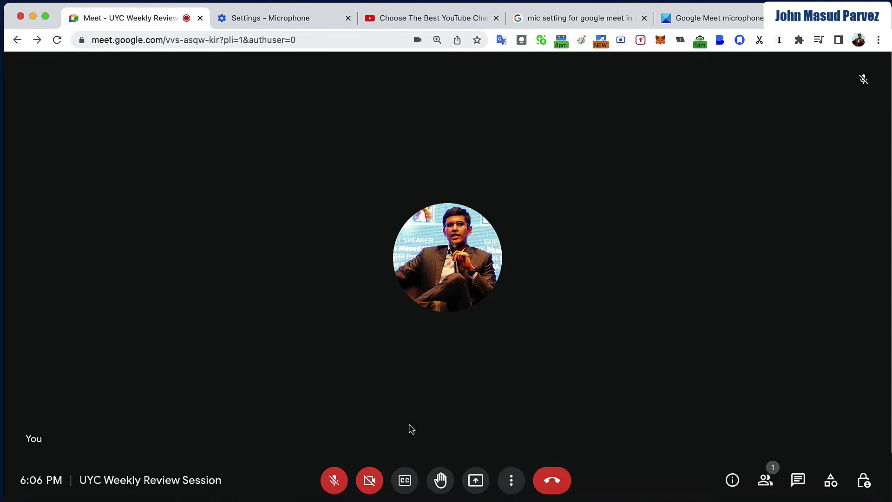
Test the unmuted microphone against the level indicator in the Meet audio settings, and mute it again
left_click(333, 479)
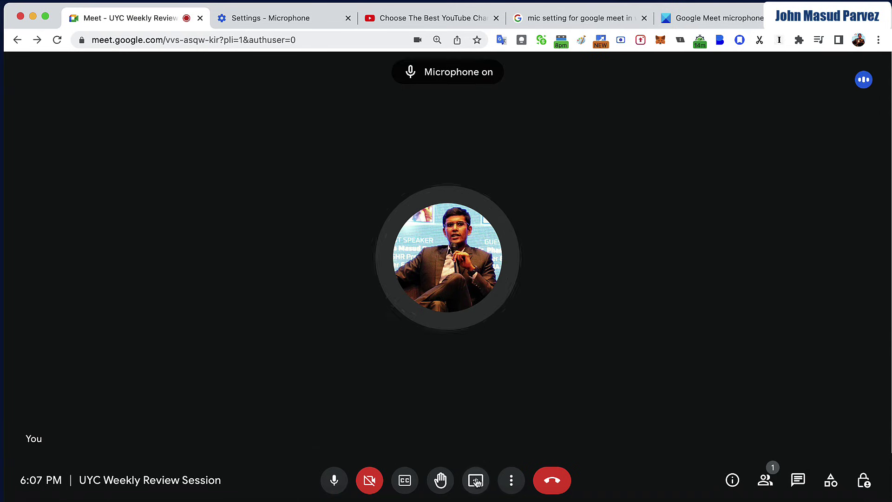
left_click(512, 482)
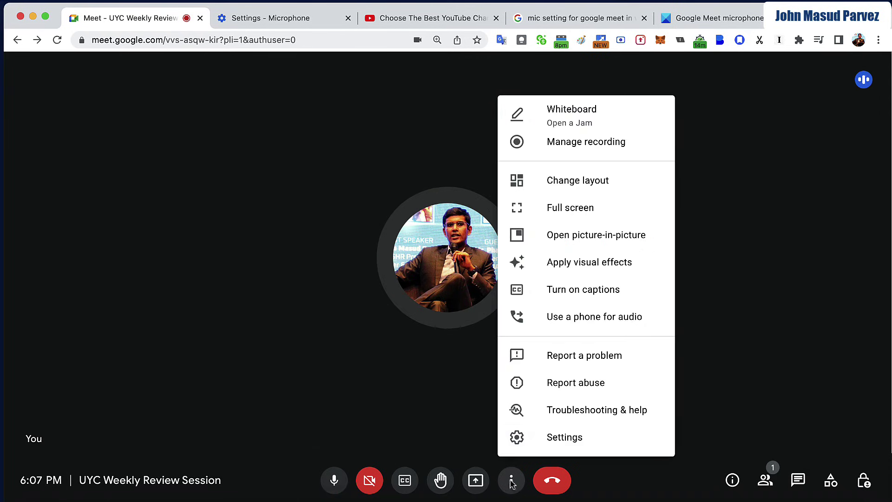
left_click(565, 441)
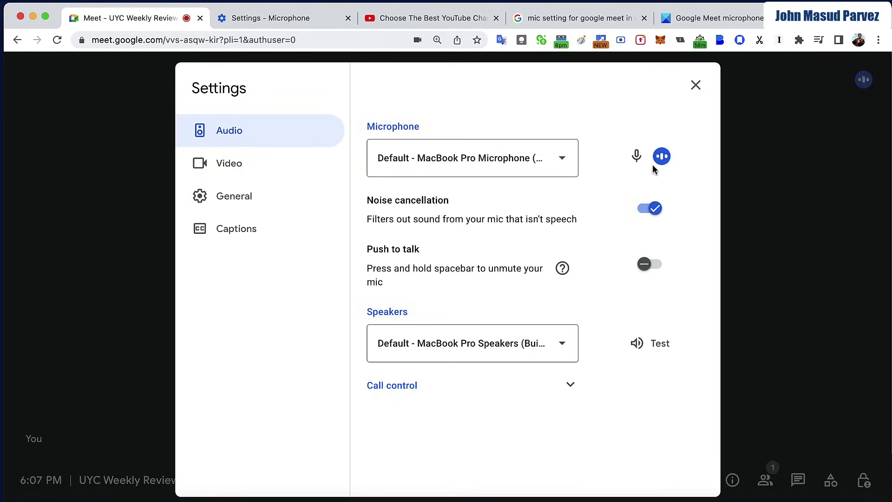
left_click(695, 85)
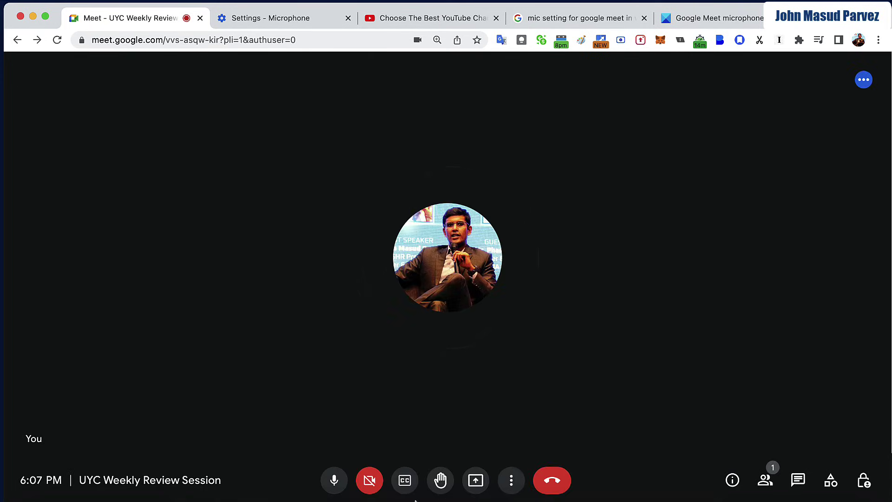
left_click(334, 480)
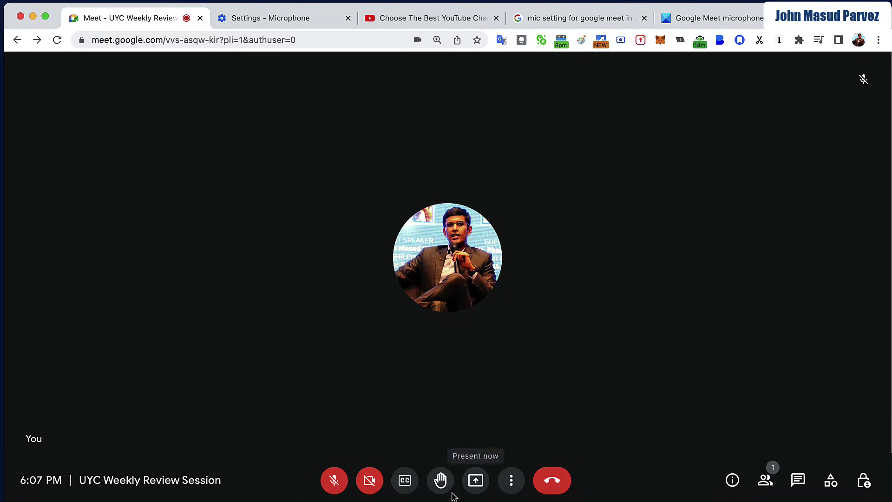
In the Meet video settings, choose FaceTime HD Camera and enable Adjust video lighting
left_click(512, 481)
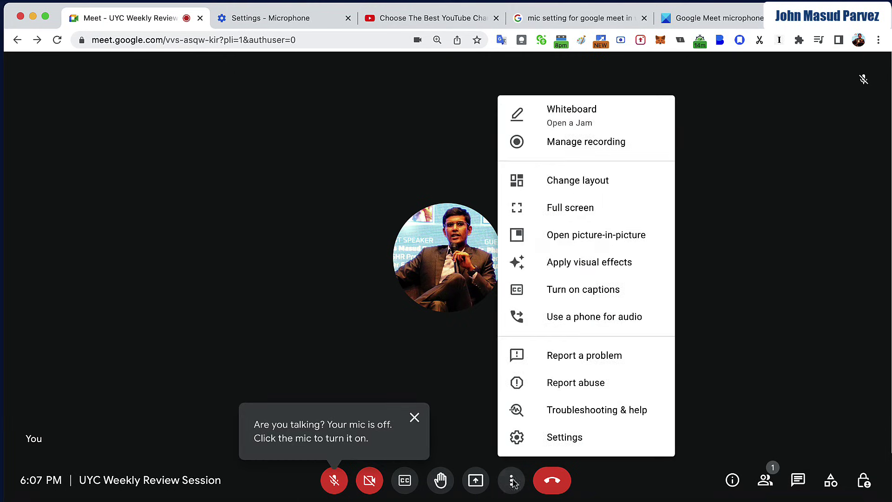
left_click(546, 439)
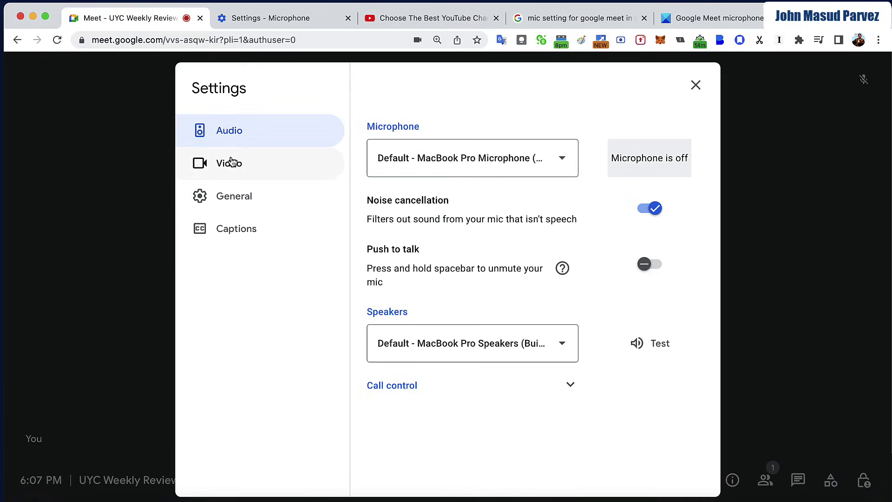
left_click(231, 161)
left_click(504, 159)
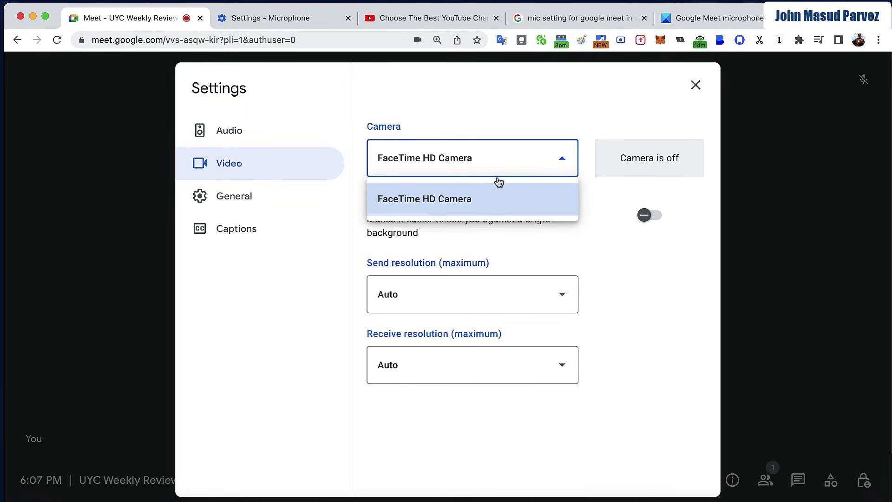
left_click(454, 204)
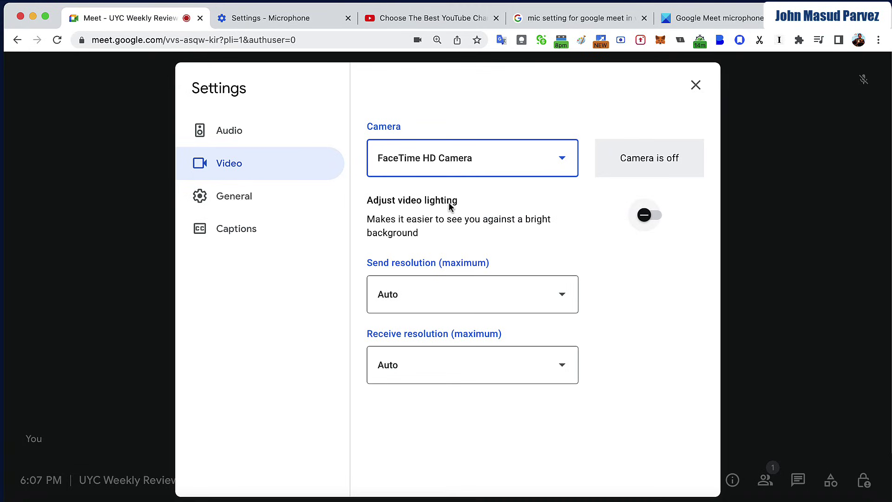
left_click(647, 214)
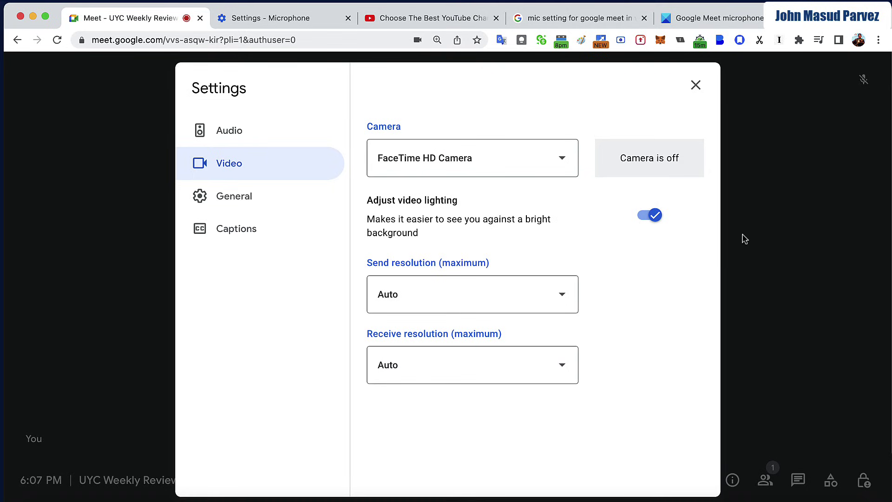
left_click(693, 99)
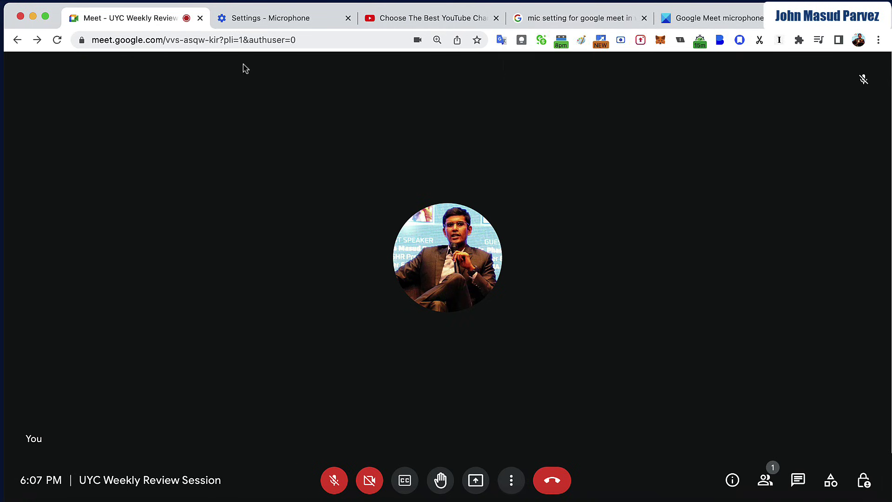
Recheck the Meet site's permissions in the browser's site information
left_click(82, 40)
left_click(397, 168)
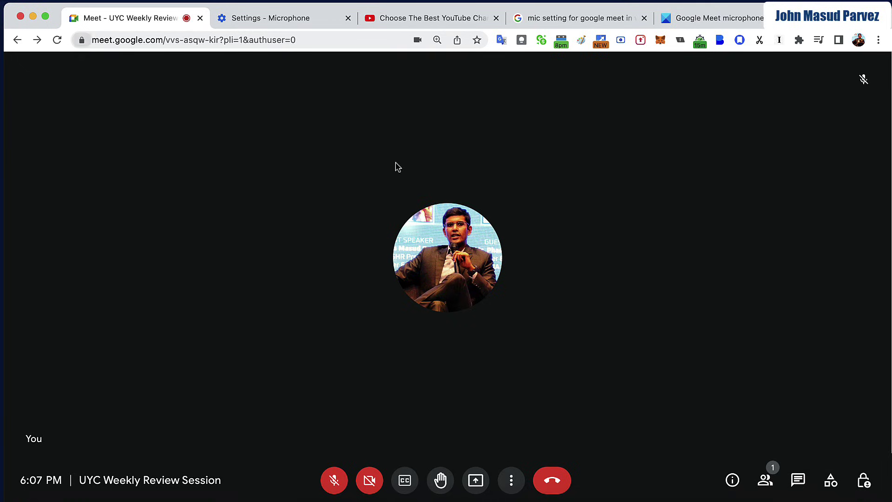